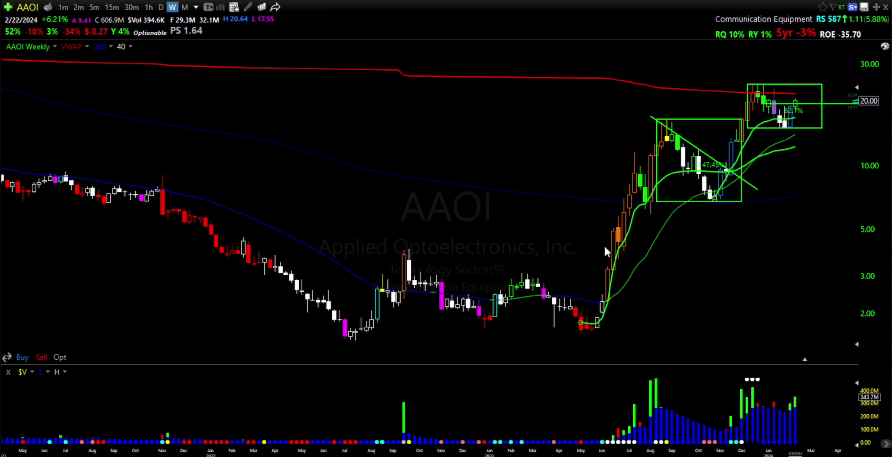
# Delete the horizontal price line running across the recent consolidation box.
pyautogui.scroll(3, 552, 209)
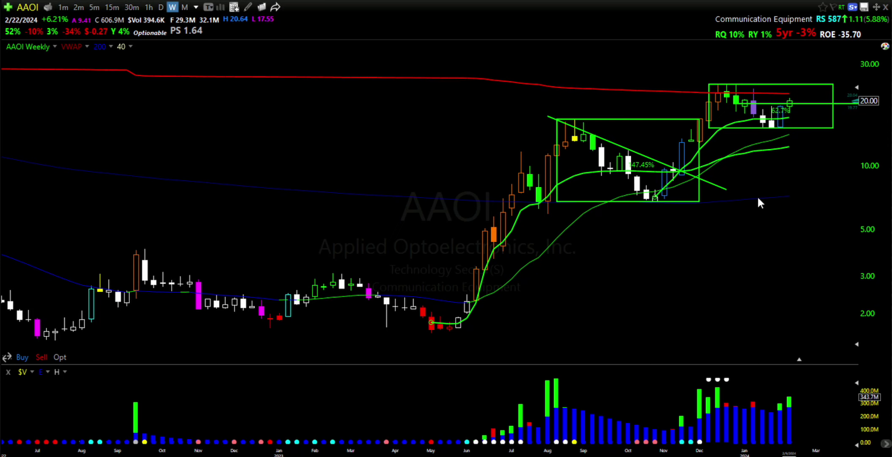
pyautogui.scroll(-3, 757, 202)
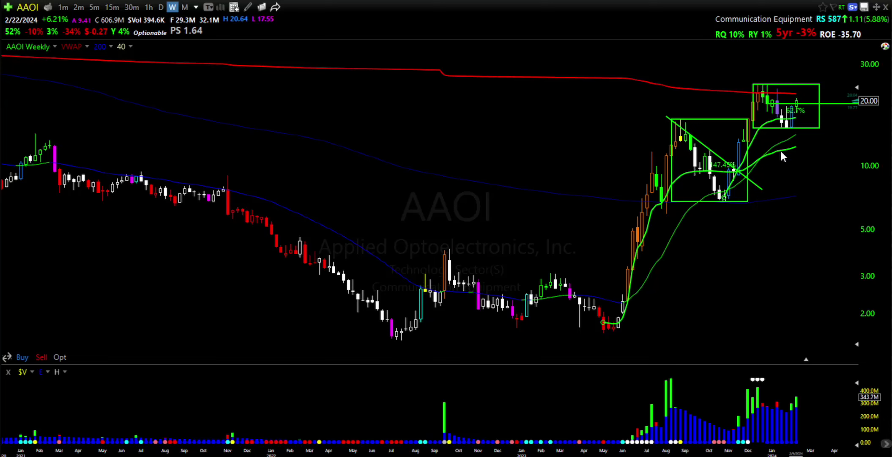
pyautogui.rightClick(826, 103)
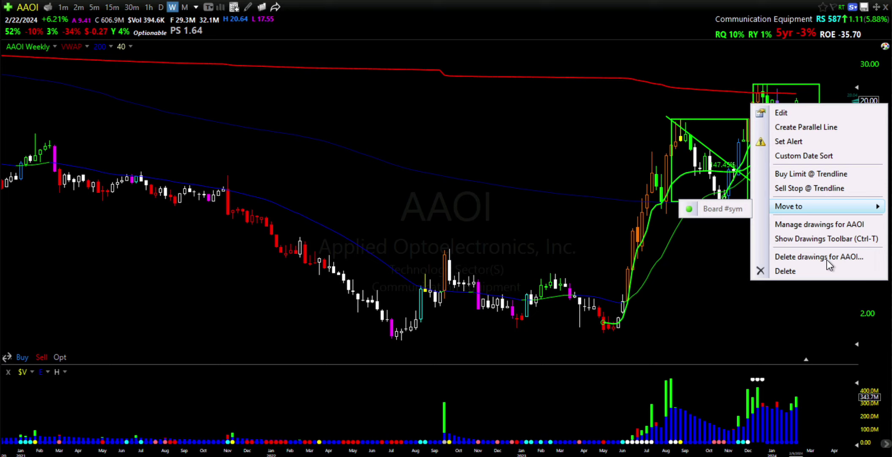
pyautogui.click(814, 269)
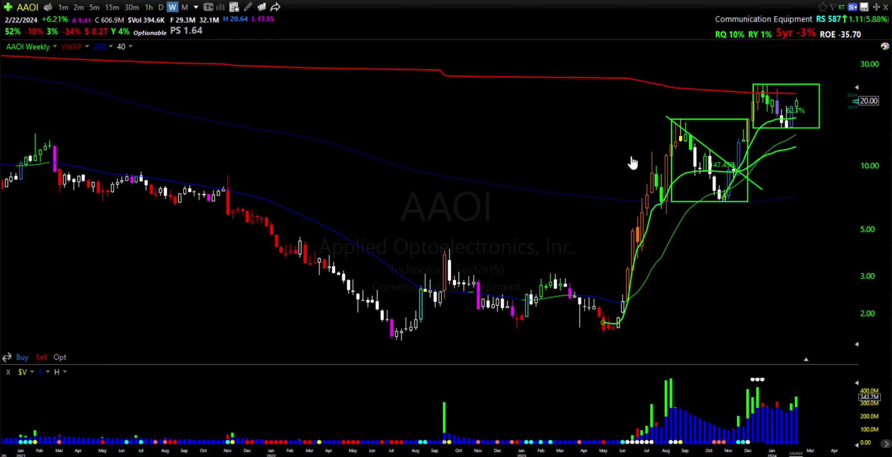
# Inspect the May 2023 low candle's data and where the anchored VWAP starts.
pyautogui.scroll(2, 607, 333)
pyautogui.click(498, 339)
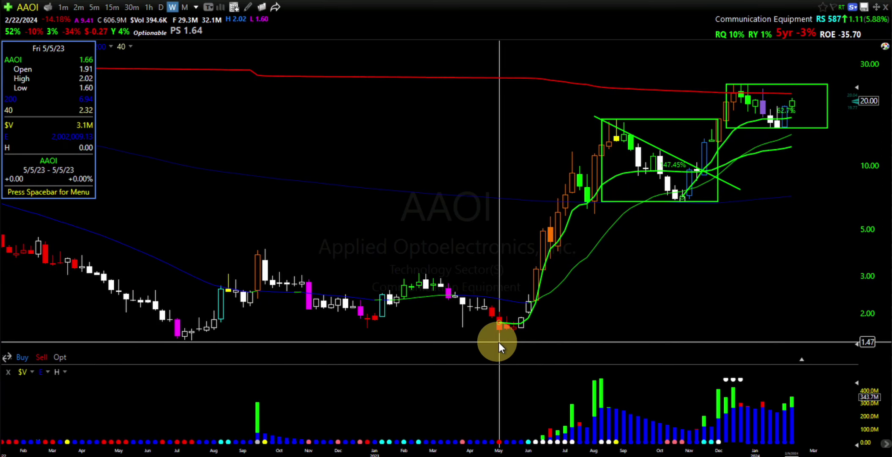
pyautogui.moveTo(500, 335)
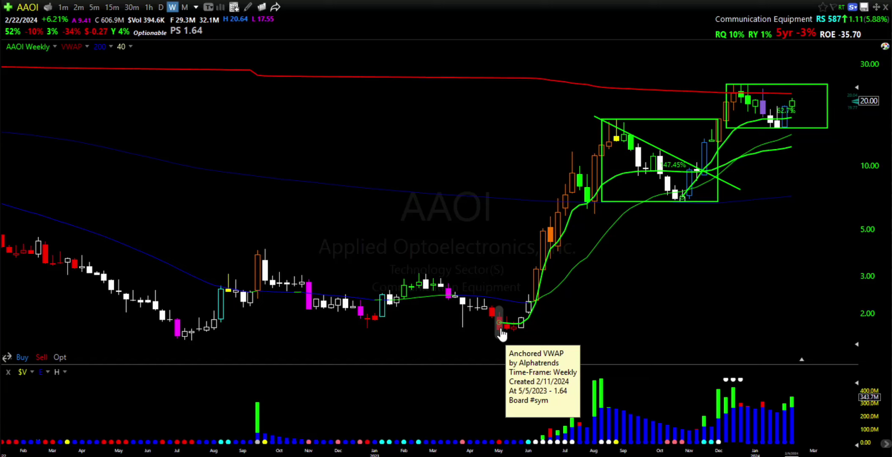
pyautogui.click(502, 340)
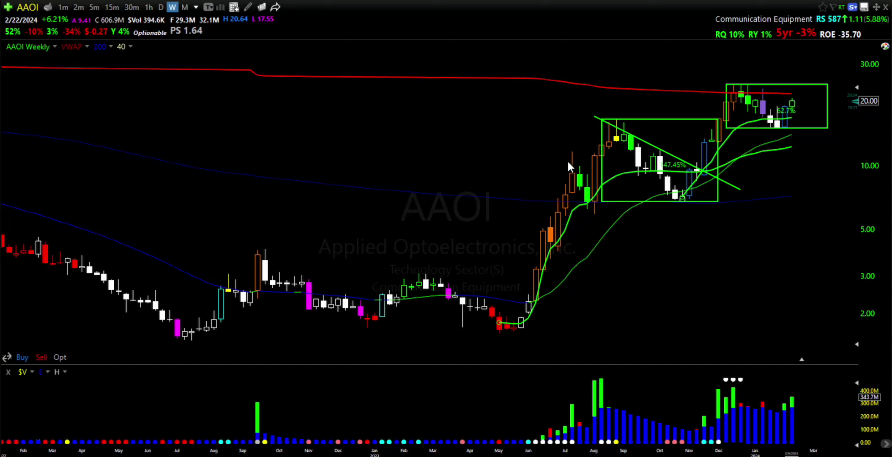
# Check a week's bar values, then remove the 40-period moving average from the chart.
pyautogui.moveTo(595, 394); pyautogui.dragTo(598, 396)
pyautogui.moveTo(501, 329)
pyautogui.rightClick(123, 48)
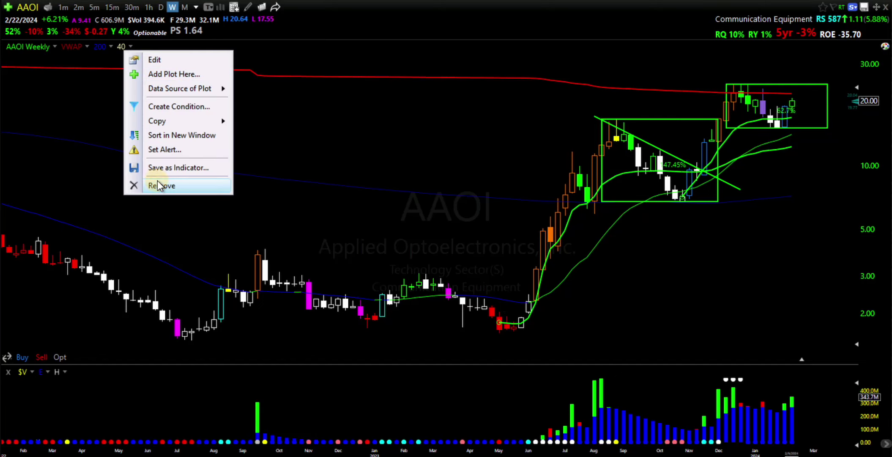
pyautogui.click(151, 185)
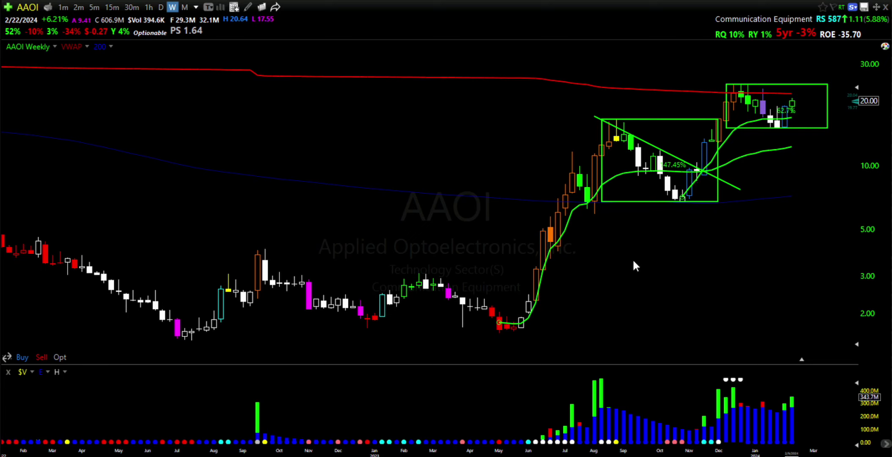
pyautogui.click(535, 270)
pyautogui.moveTo(561, 209); pyautogui.dragTo(574, 175)
pyautogui.click(691, 217)
pyautogui.click(693, 217)
pyautogui.click(223, 303)
pyautogui.click(224, 299)
pyautogui.click(694, 213)
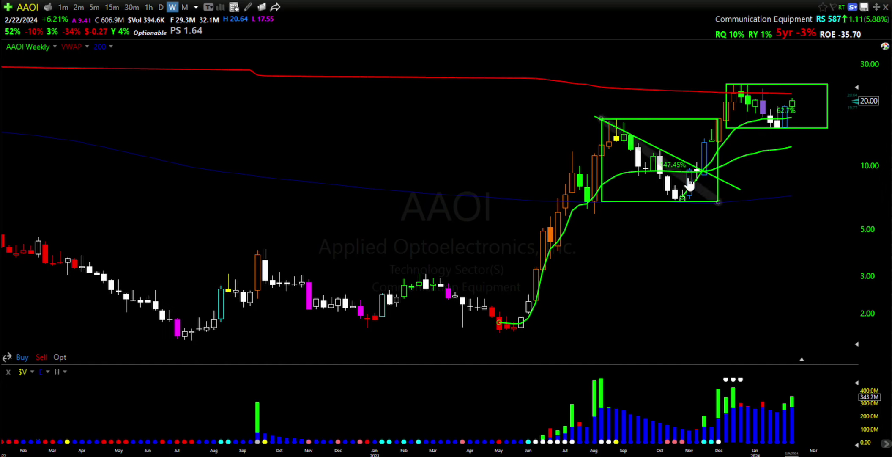
pyautogui.click(763, 130)
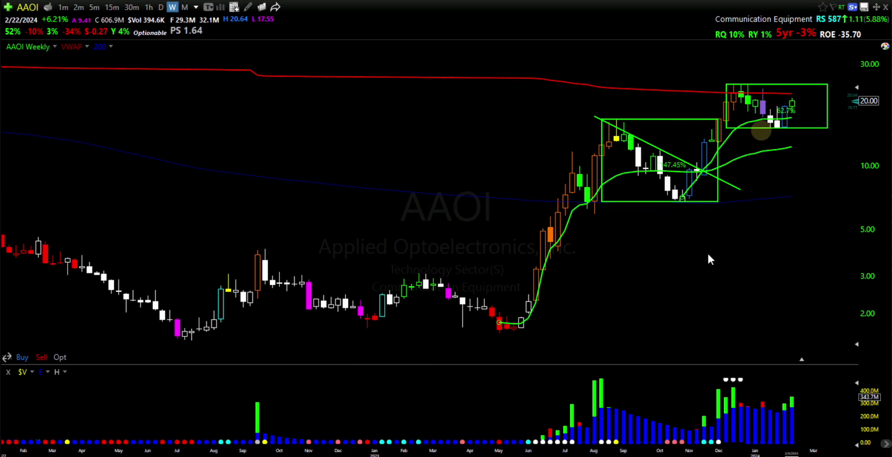
pyautogui.scroll(-5, 708, 255)
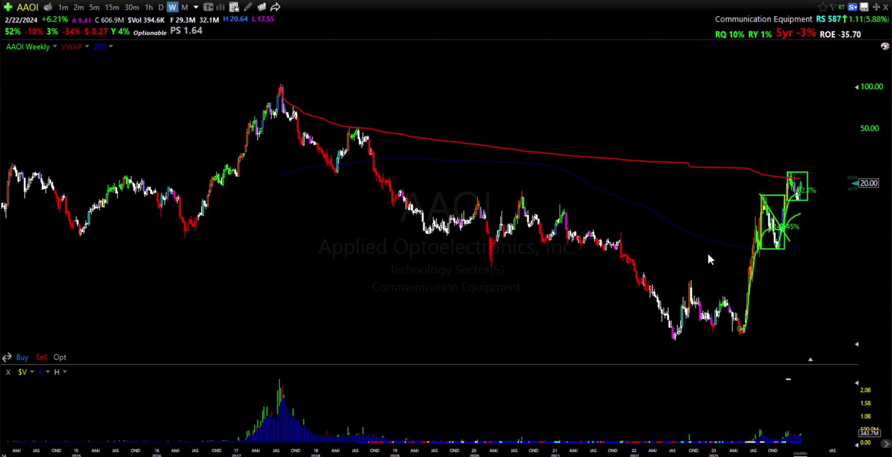
pyautogui.scroll(3, 709, 254)
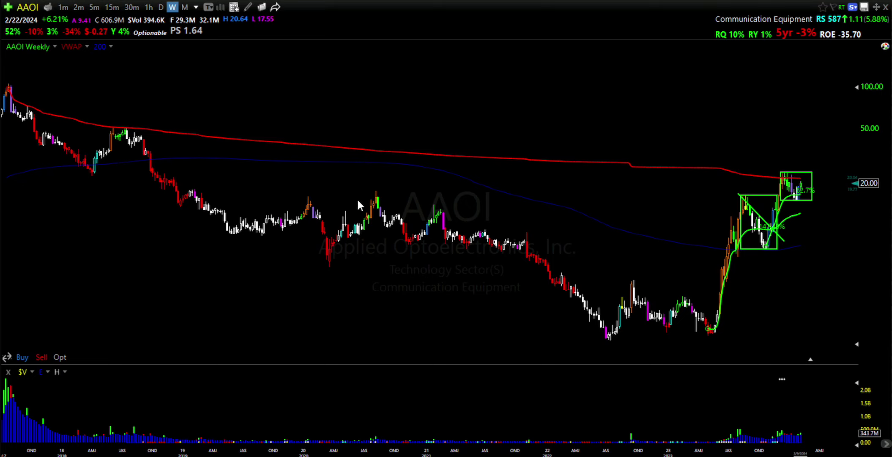
pyautogui.scroll(5, 359, 225)
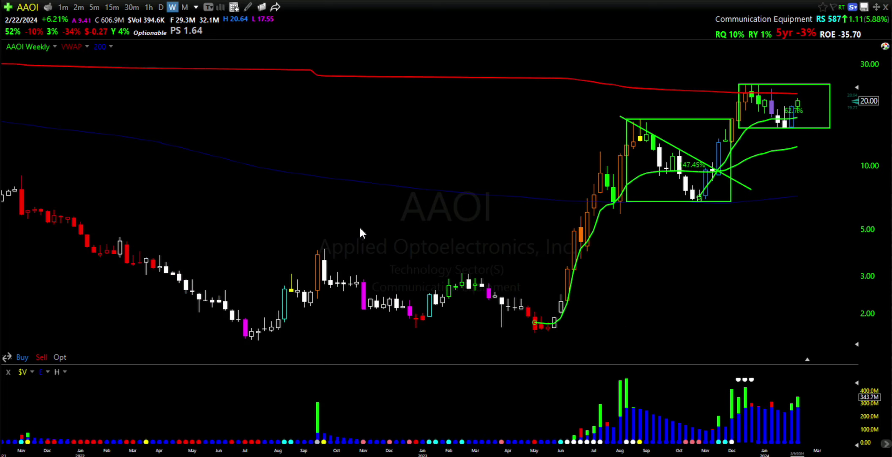
pyautogui.scroll(3, 359, 225)
pyautogui.scroll(-2, 359, 225)
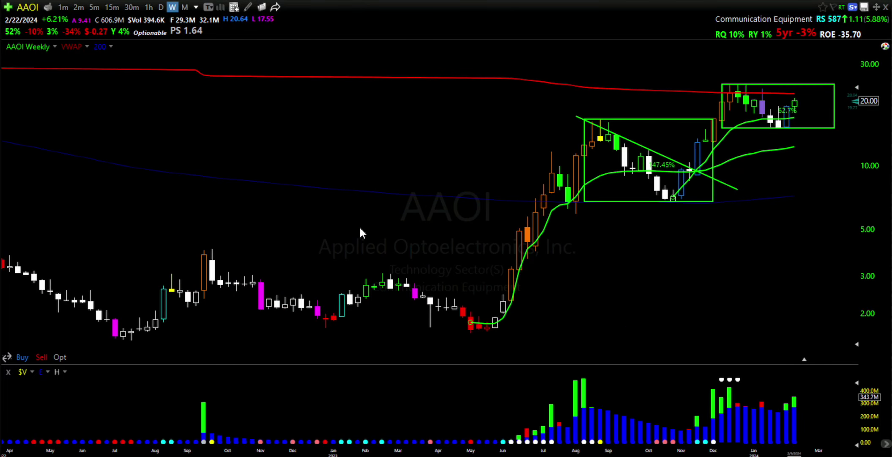
pyautogui.scroll(-4, 360, 228)
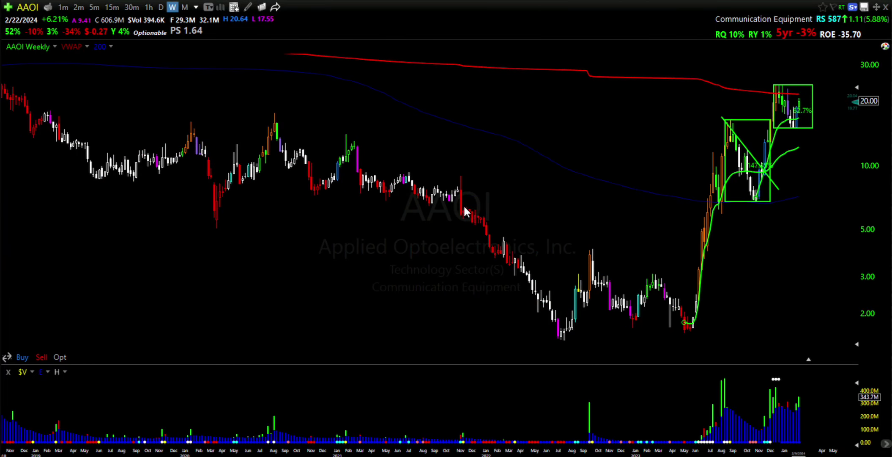
pyautogui.moveTo(461, 208); pyautogui.dragTo(551, 320)
pyautogui.click(516, 261)
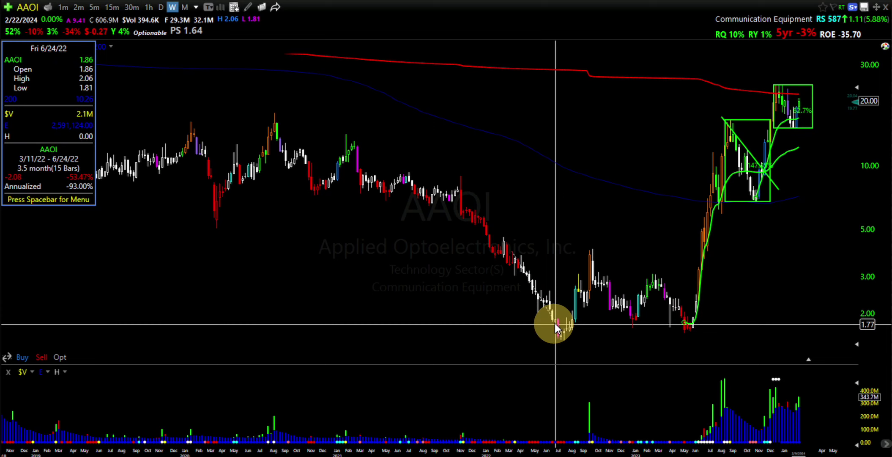
pyautogui.moveTo(463, 208); pyautogui.dragTo(525, 278)
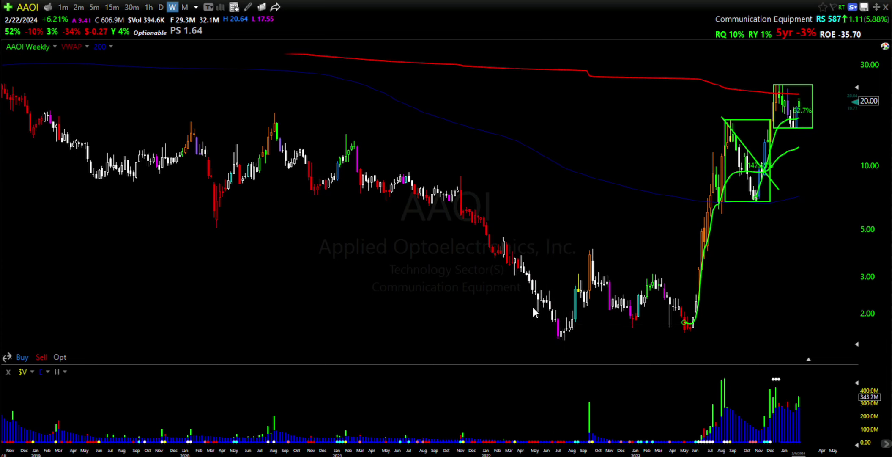
# Zoom in, measure the early-2022 price move, and bring up the drawing tools panel.
pyautogui.scroll(2, 532, 304)
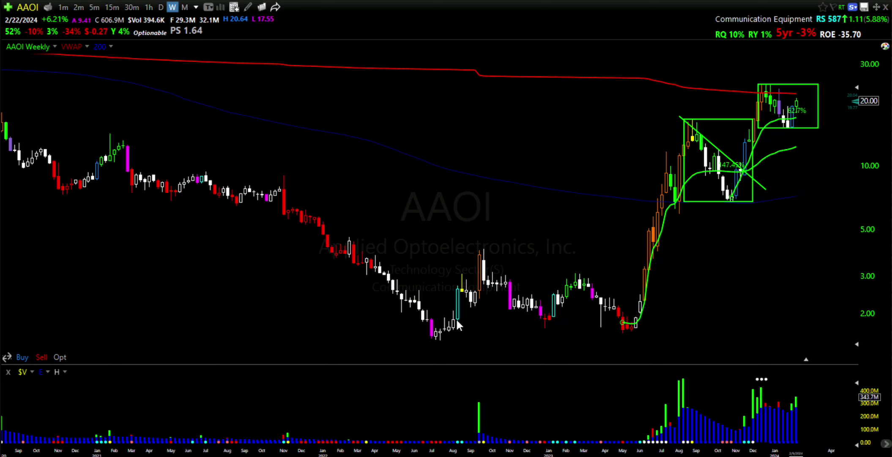
pyautogui.moveTo(382, 274); pyautogui.dragTo(424, 326)
pyautogui.click(885, 46)
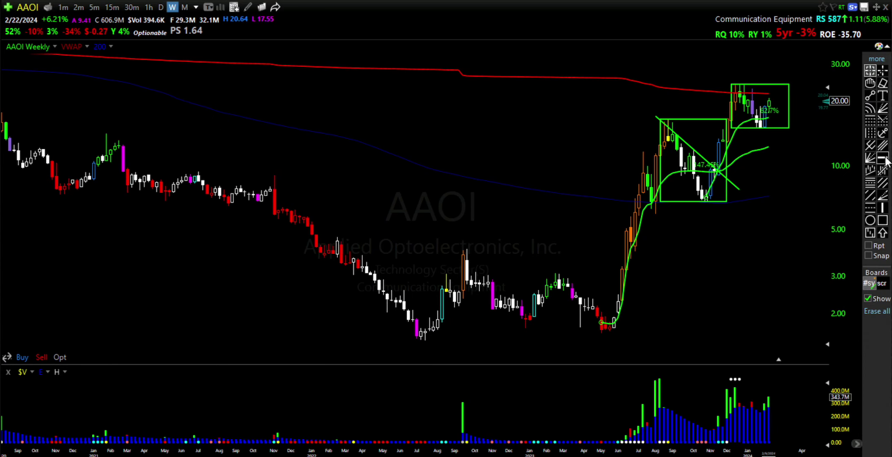
# Draw a horizontal support line under the May 2023 base lows near 1.71.
pyautogui.click(870, 97)
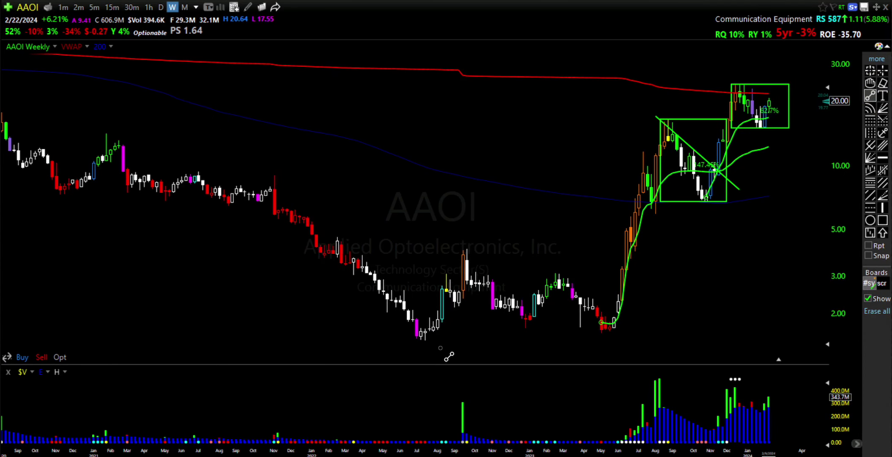
pyautogui.moveTo(584, 326)
pyautogui.mouseDown()
pyautogui.moveTo(655, 327)
pyautogui.moveTo(637, 334)
pyautogui.mouseUp()
pyautogui.click(416, 339)
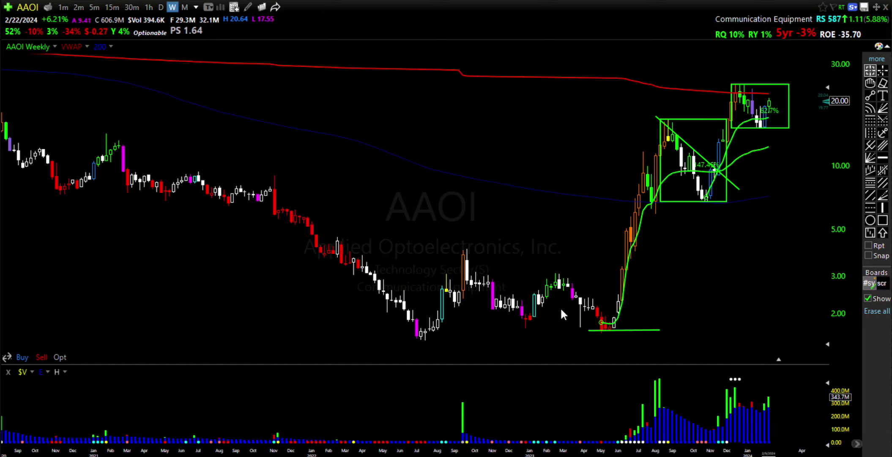
pyautogui.scroll(-5, 193, 199)
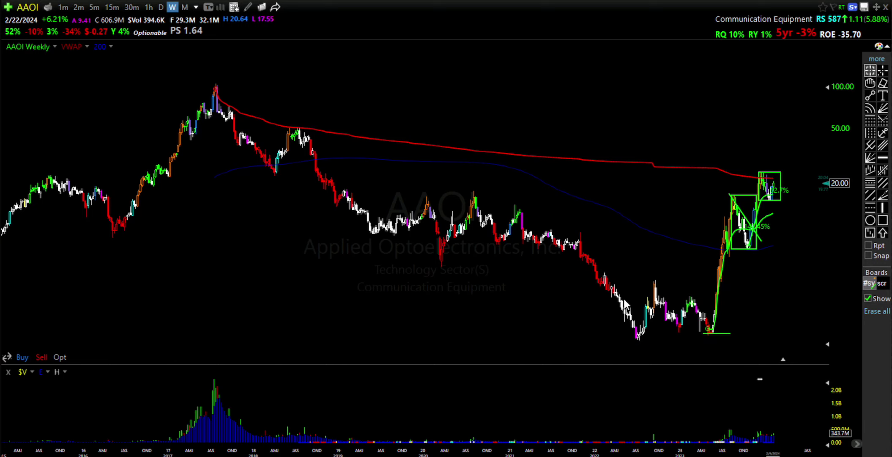
pyautogui.click(239, 87)
pyautogui.click(600, 340)
pyautogui.scroll(3, 612, 272)
pyautogui.scroll(2, 612, 272)
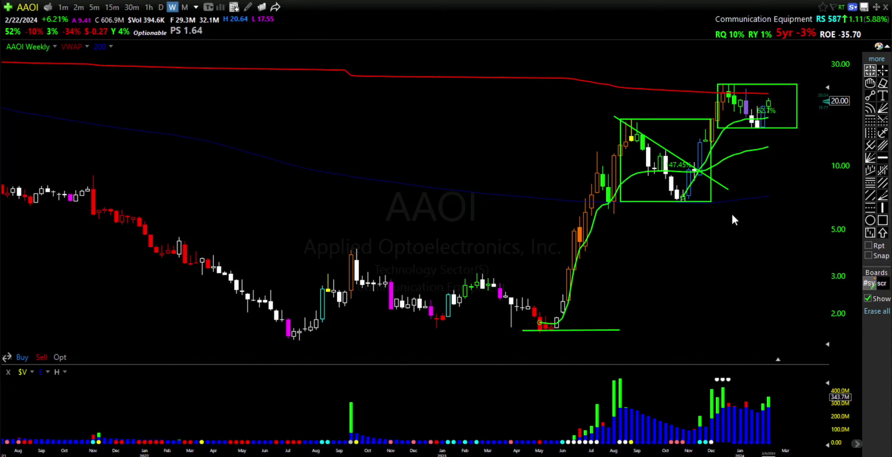
pyautogui.scroll(-5, 372, 120)
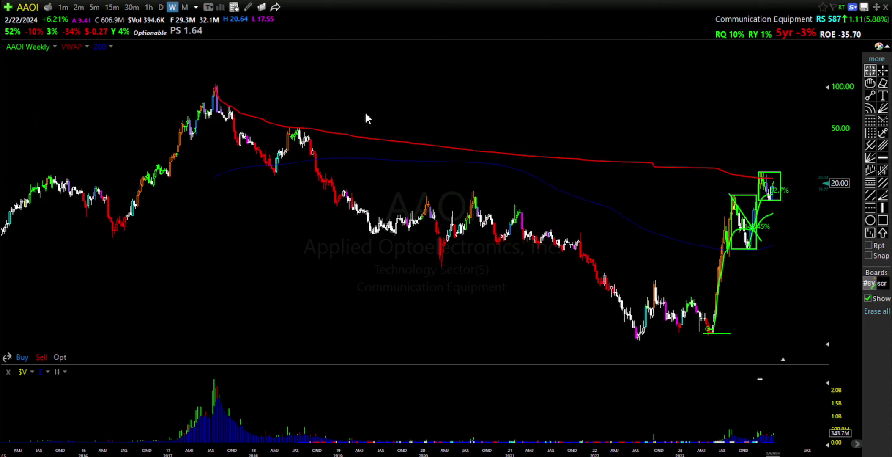
pyautogui.scroll(-3, 372, 119)
pyautogui.scroll(5, 636, 221)
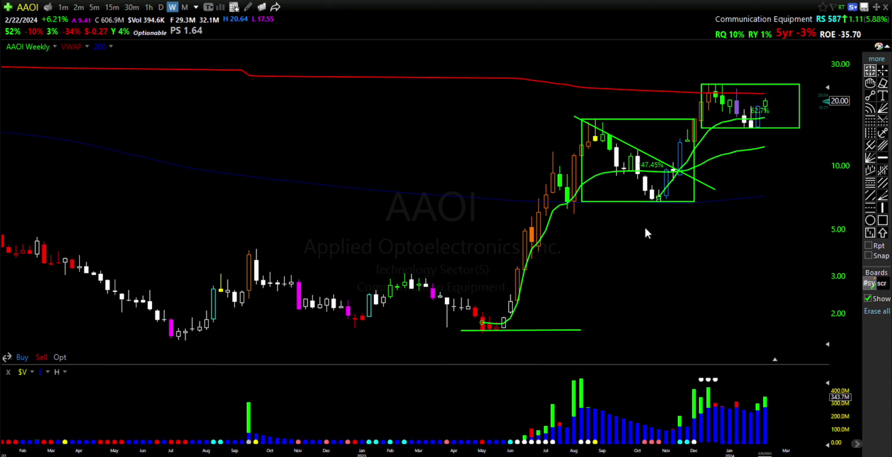
pyautogui.scroll(1, 739, 170)
pyautogui.scroll(1, 740, 169)
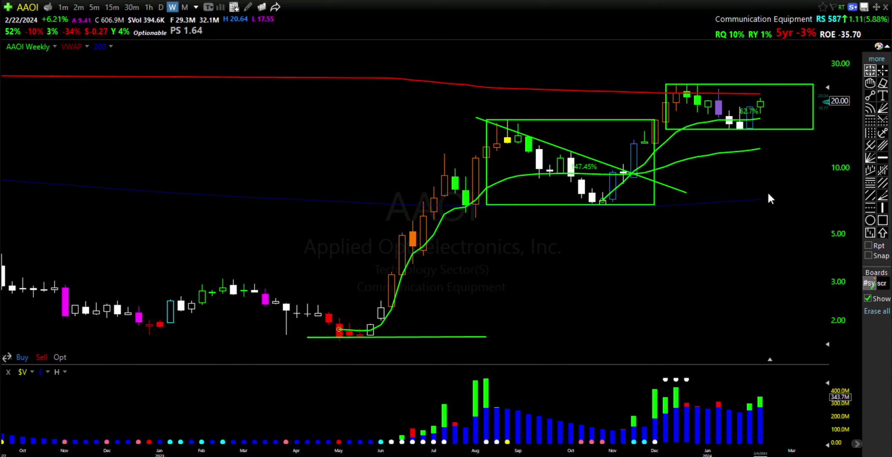
pyautogui.scroll(3, 767, 190)
pyautogui.scroll(-5, 767, 187)
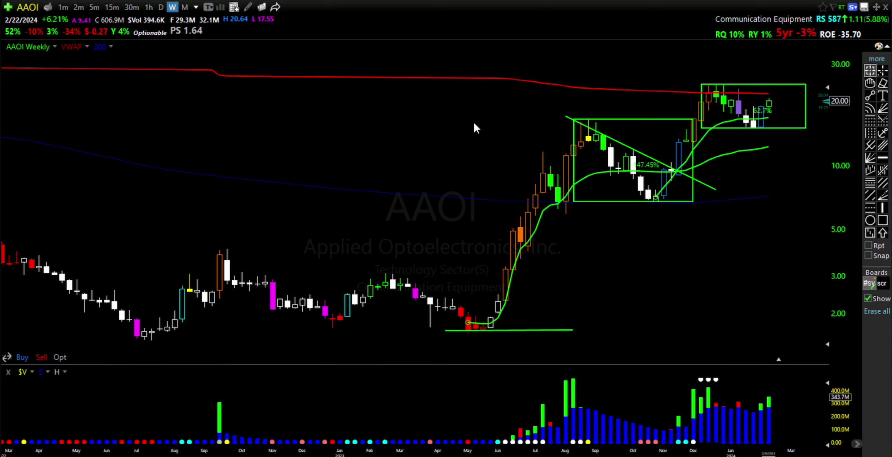
pyautogui.write('smci')
# Load SMCI, view it on daily bars, then return to weekly bars.
pyautogui.press('Return')
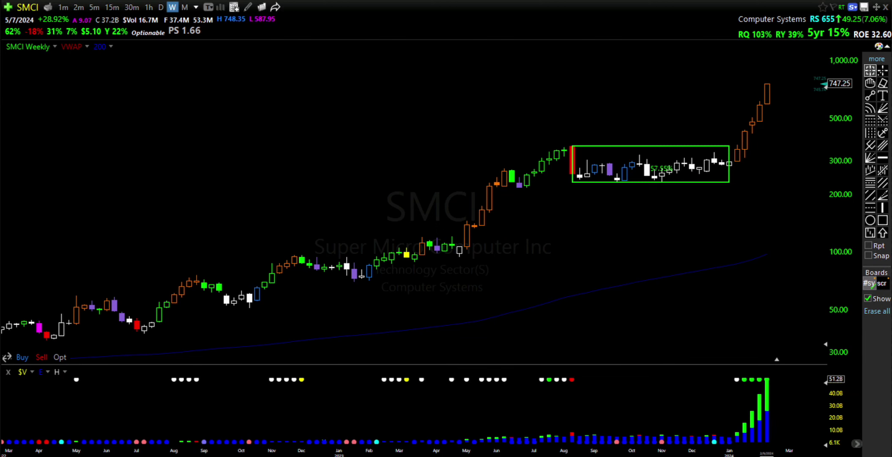
pyautogui.press('d')
pyautogui.scroll(-5, 689, 273)
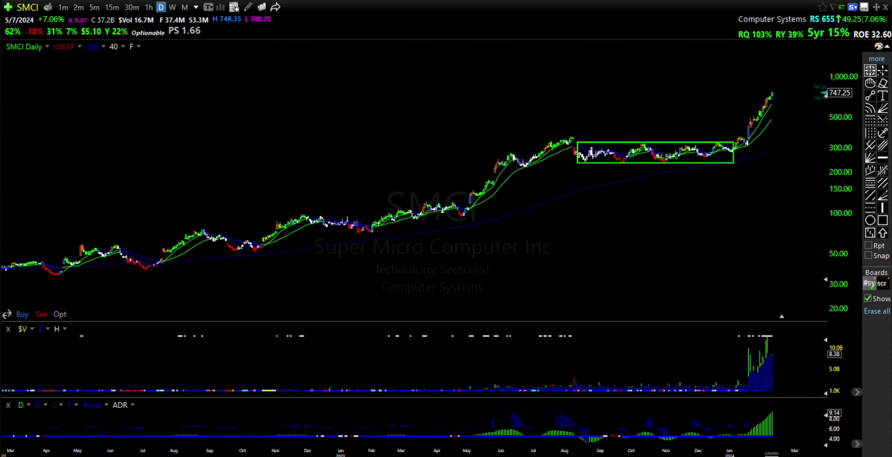
pyautogui.click(172, 6)
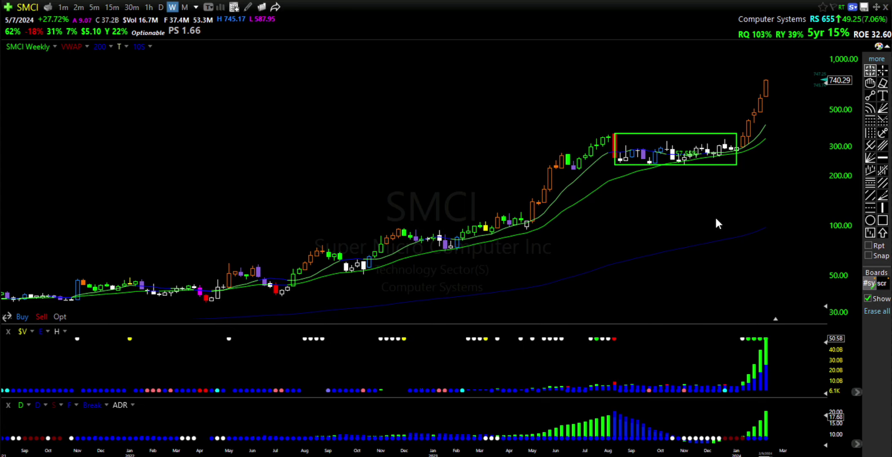
pyautogui.scroll(2, 716, 219)
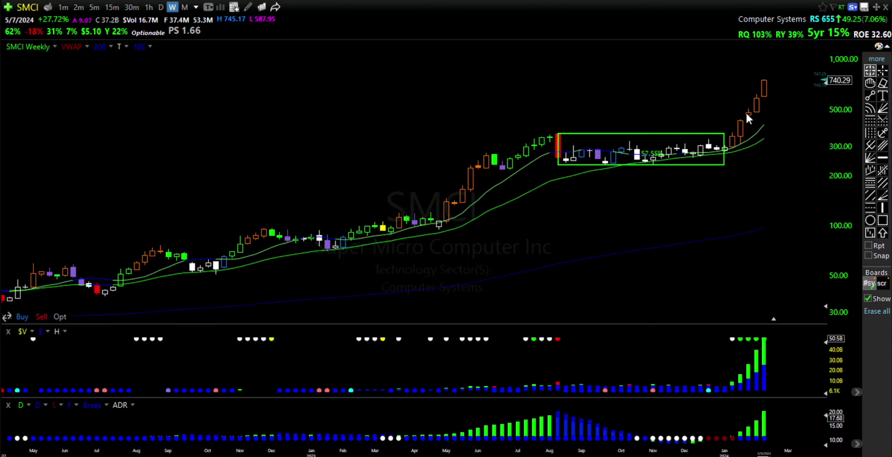
# Load the AAOI chart, correcting a mistyped symbol first.
pyautogui.write('ja')
pyautogui.press('BackSpace')
pyautogui.press('BackSpace')
pyautogui.write('aaoi')
pyautogui.press('Return')
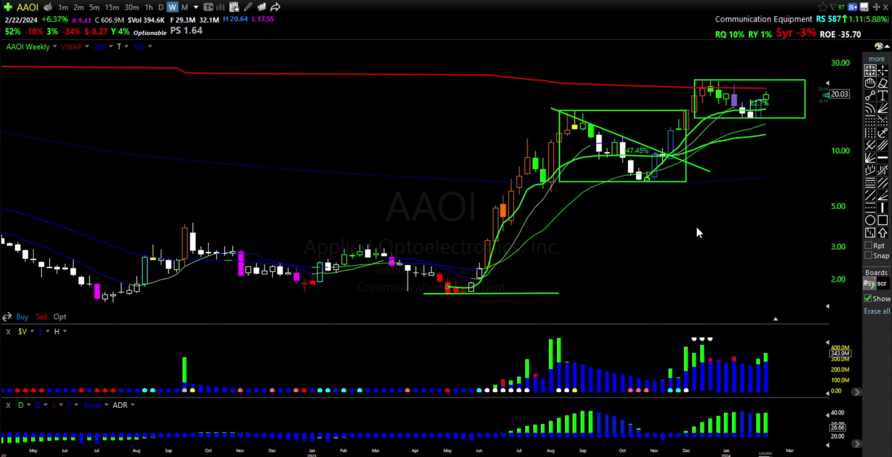
# Hide the drawing tools panel and zoom to about three and a half years of history.
pyautogui.click(882, 47)
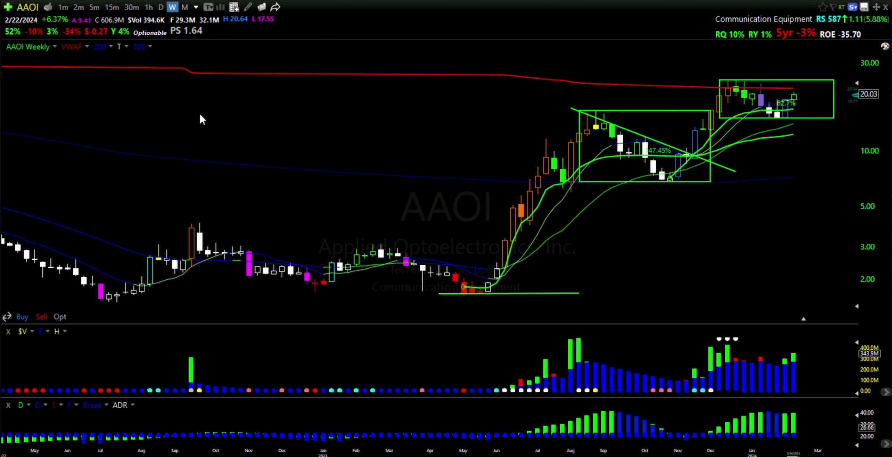
pyautogui.press('Down')
pyautogui.press('Up')
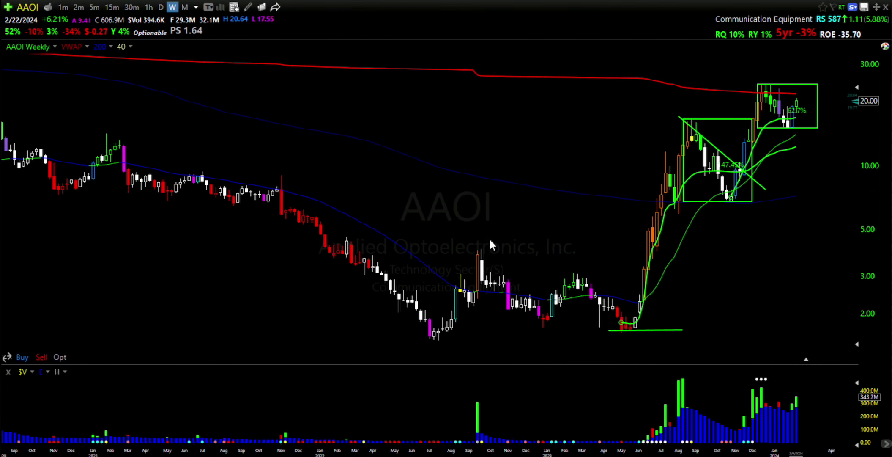
# Switch AAOI to daily bars, spanning roughly June 2023 to February 2024.
pyautogui.click(161, 7)
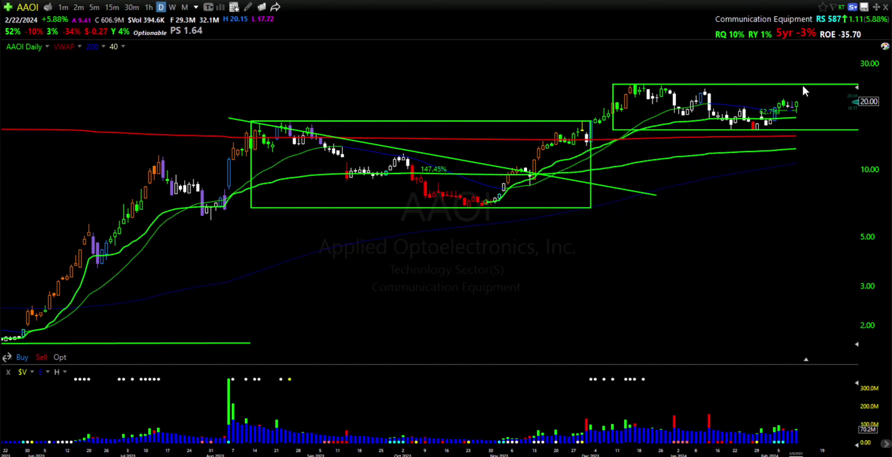
# Load SMCI, read the 1/17/24 bar, and measure the breakout from 1/10/24 to 1/31/24.
pyautogui.write('SMCI')
pyautogui.press('Return')
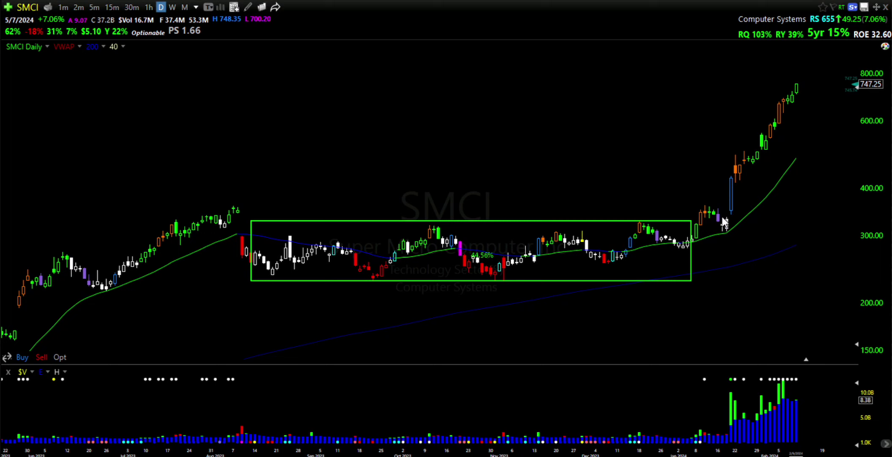
pyautogui.click(725, 215)
pyautogui.click(729, 216)
pyautogui.moveTo(709, 208)
pyautogui.mouseDown()
pyautogui.moveTo(711, 149)
pyautogui.moveTo(739, 102)
pyautogui.moveTo(777, 112)
pyautogui.moveTo(792, 89)
pyautogui.mouseUp()
# Reload AAOI, switch it to weekly bars and zoom in on recent bars.
pyautogui.write('AAOI')
pyautogui.press('Return')
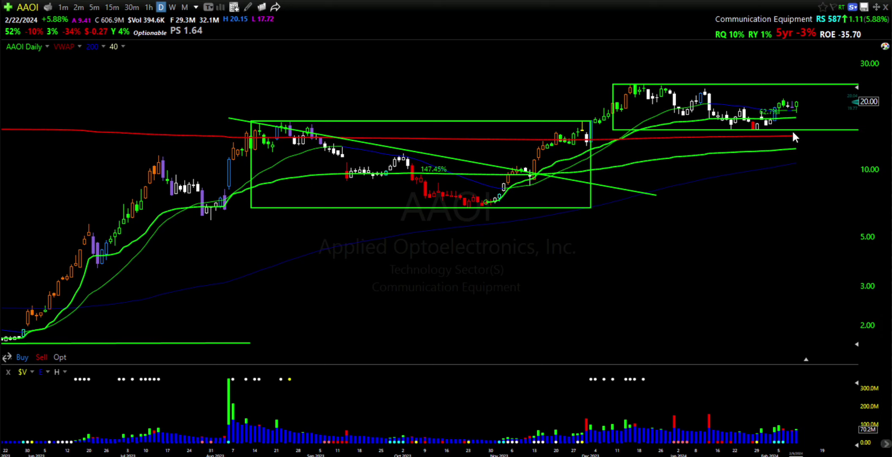
pyautogui.click(172, 7)
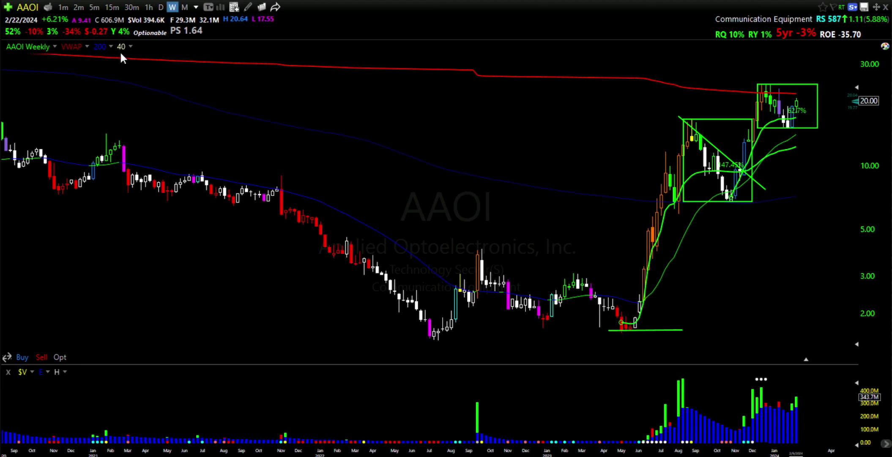
pyautogui.scroll(2, 755, 243)
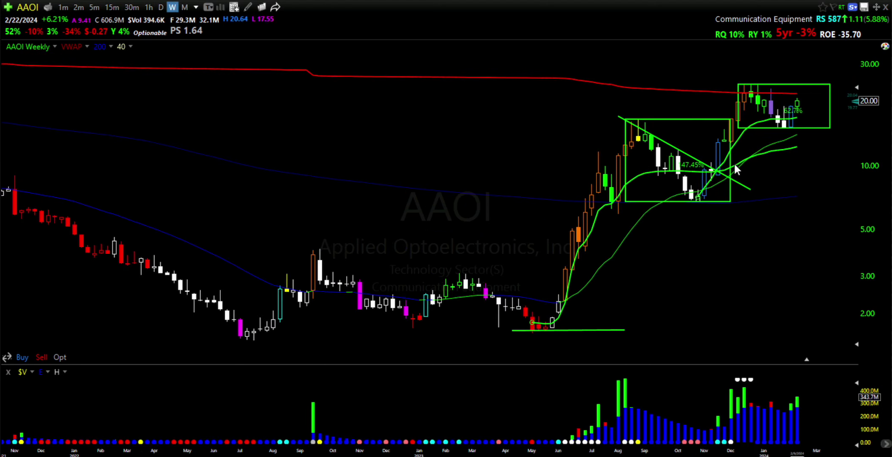